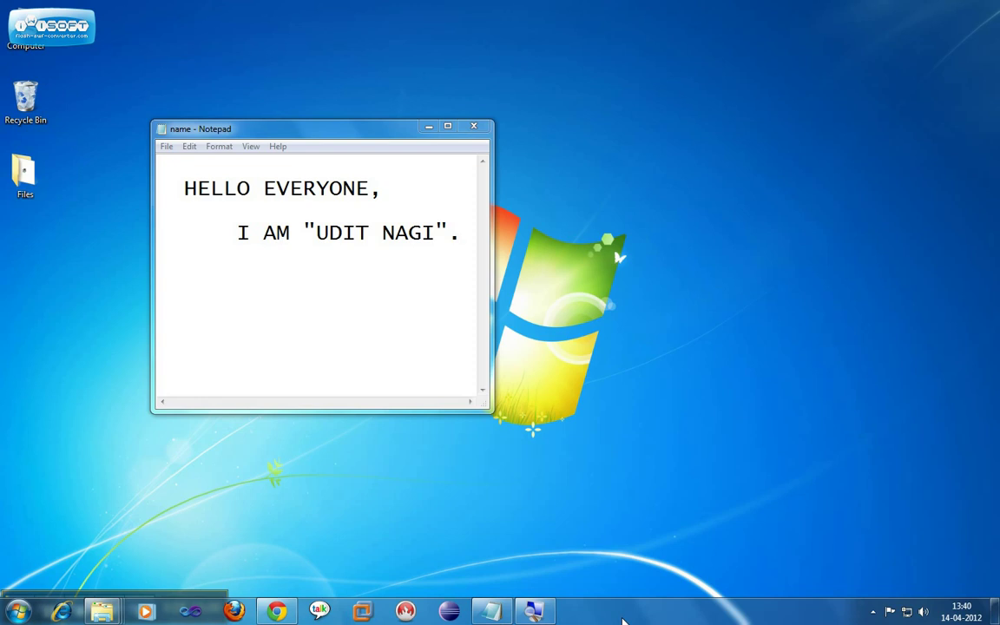
- Go to dosbox.com in Chrome and open its Downloads page listing DOSBox 0.74
{"action": "left_click", "coordinate": [278, 612]}
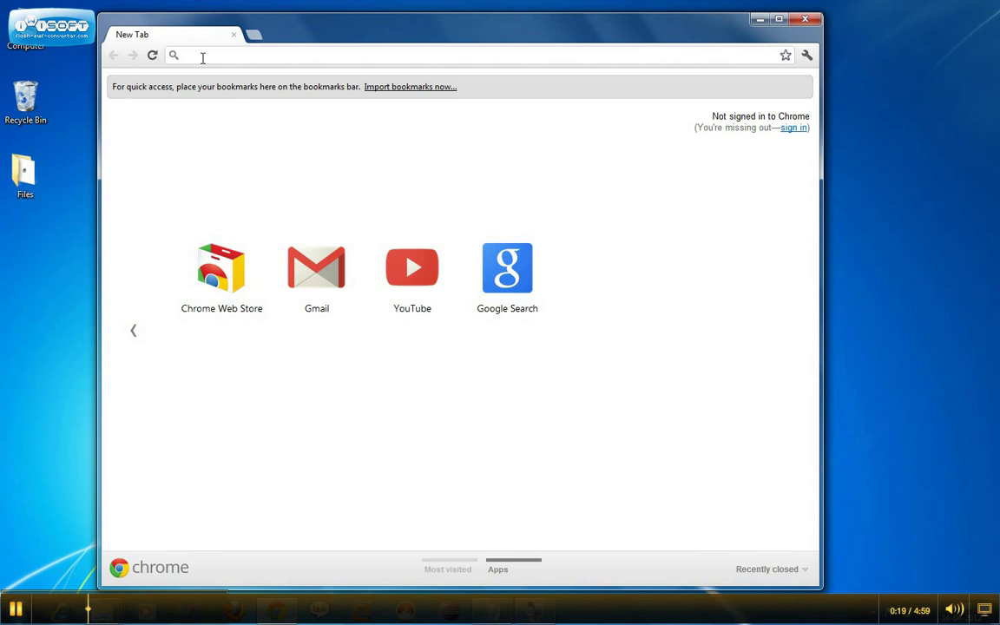
{"action": "type", "text": "dosbox.c"}
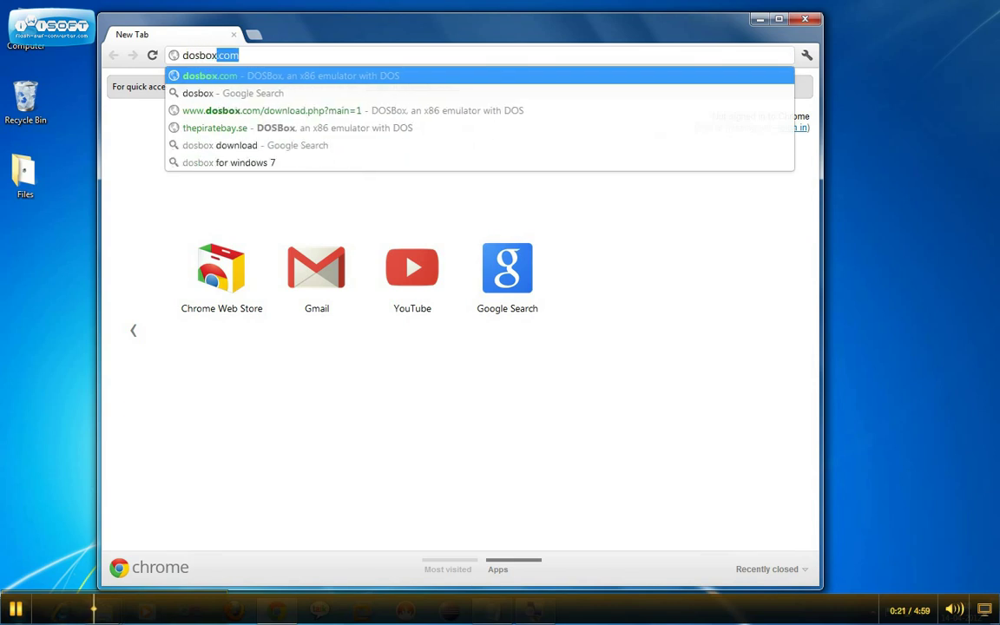
{"action": "type", "text": "om"}
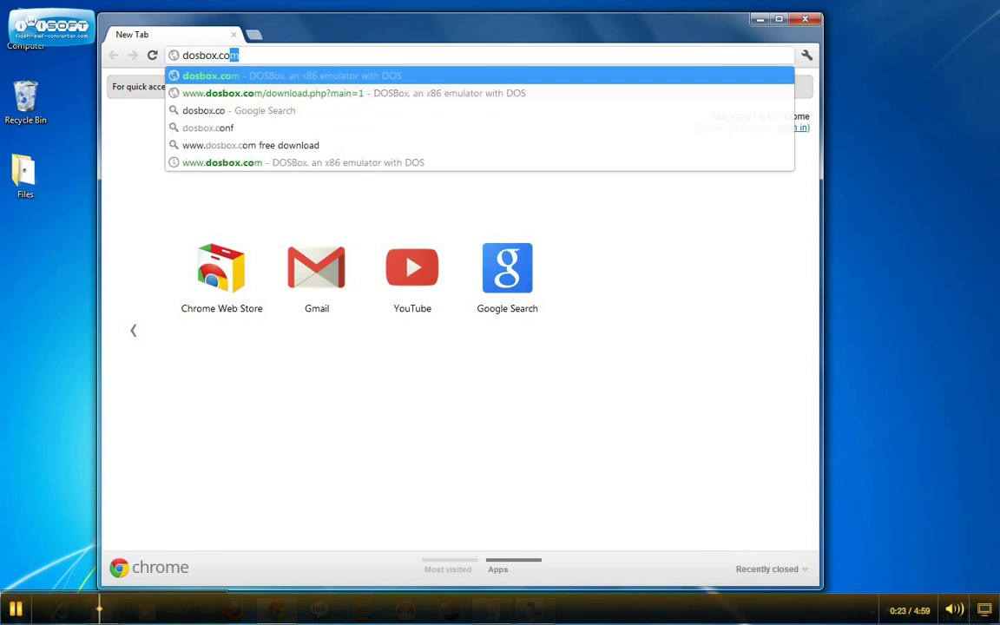
{"action": "key", "text": "Return"}
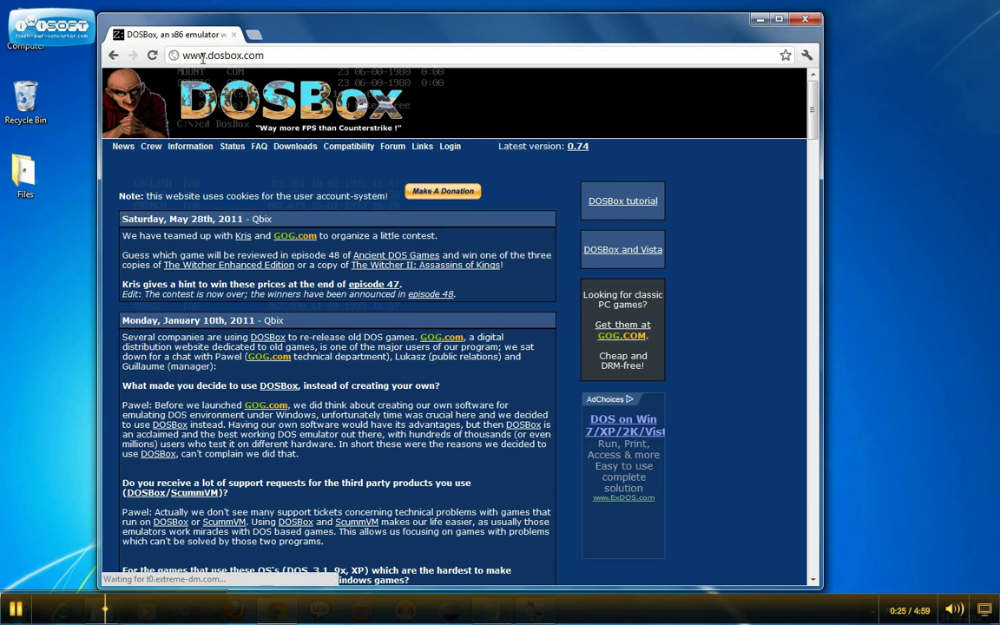
{"action": "left_click", "coordinate": [295, 148]}
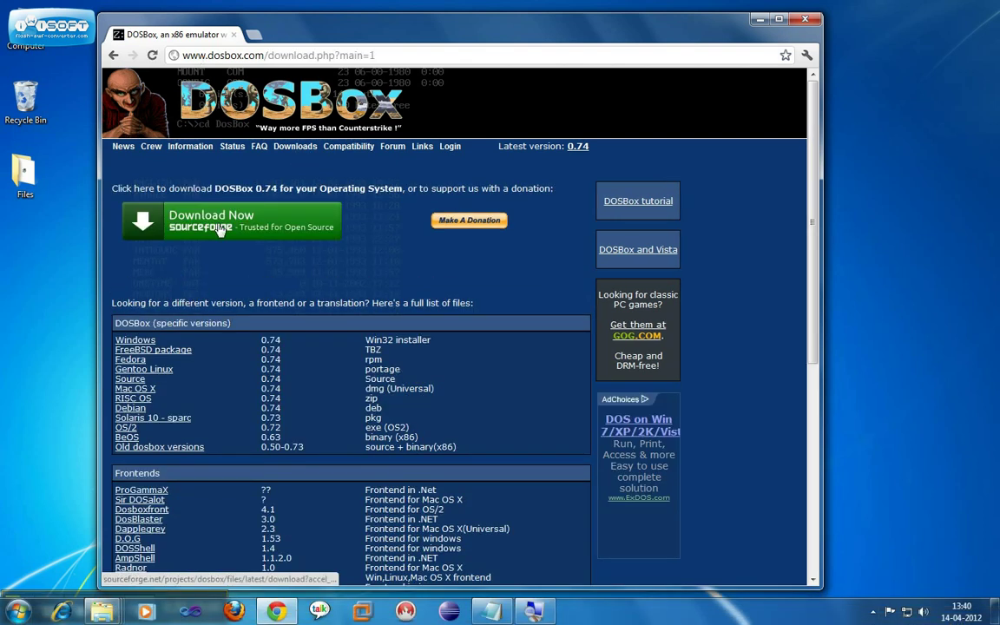
- Minimize Chrome and Notepad, then run DOSBox0.74-win32-installer from the Files folder
{"action": "left_click", "coordinate": [757, 20]}
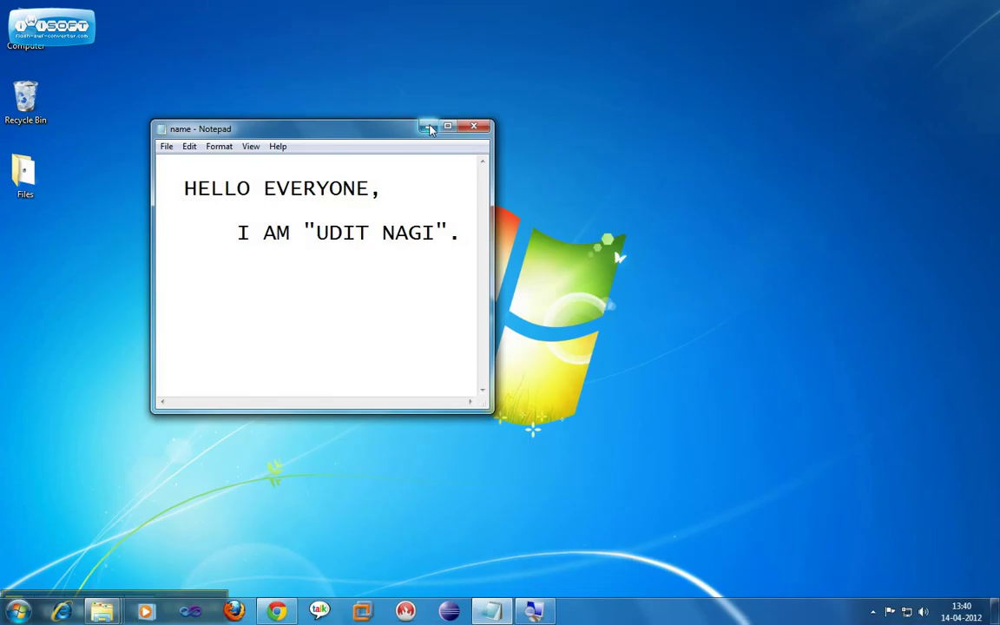
{"action": "left_click", "coordinate": [429, 128]}
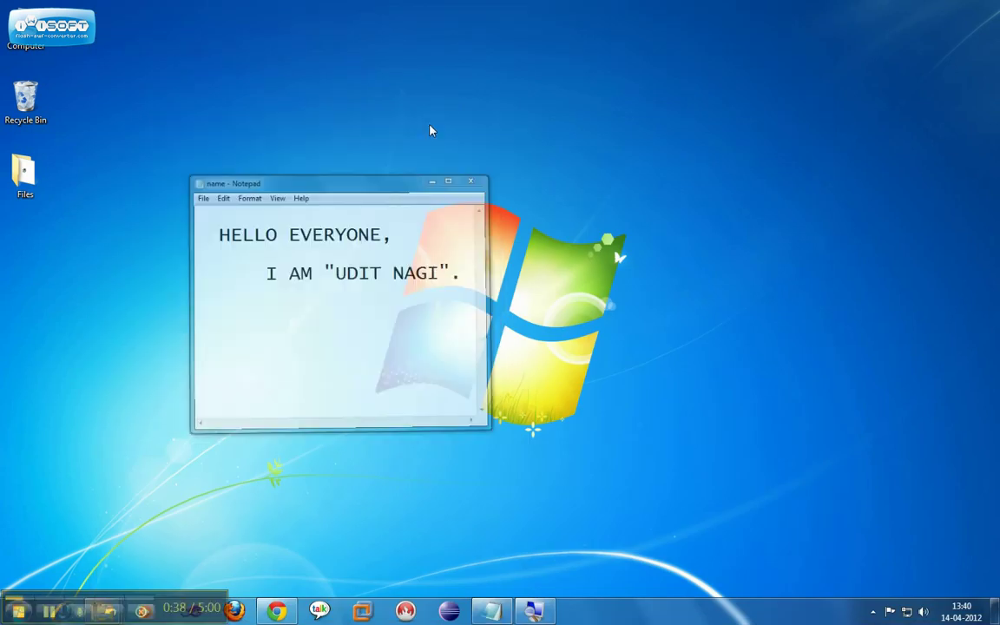
{"action": "double_click", "coordinate": [35, 180]}
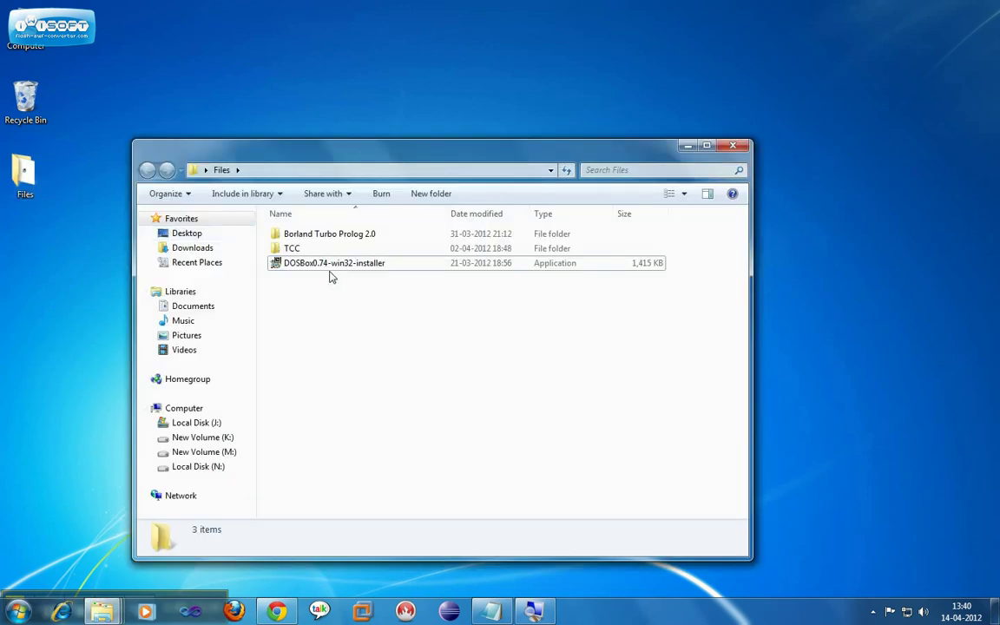
{"action": "left_click", "coordinate": [331, 265]}
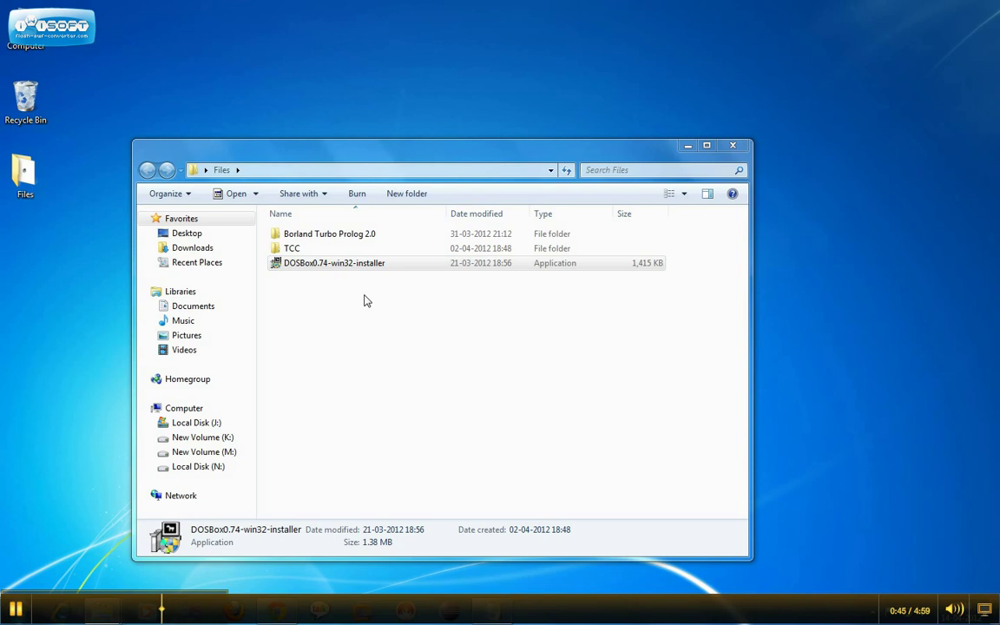
{"action": "key", "text": "Return"}
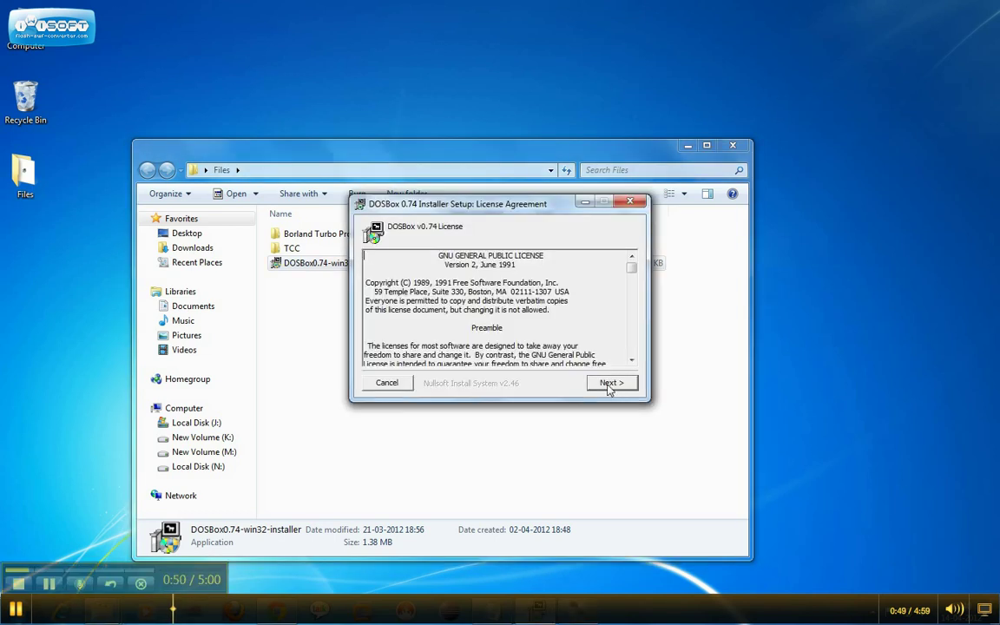
- Finish the installer with default components and default Program Files folder, then close it
{"action": "left_click", "coordinate": [611, 382]}
{"action": "left_click", "coordinate": [611, 383]}
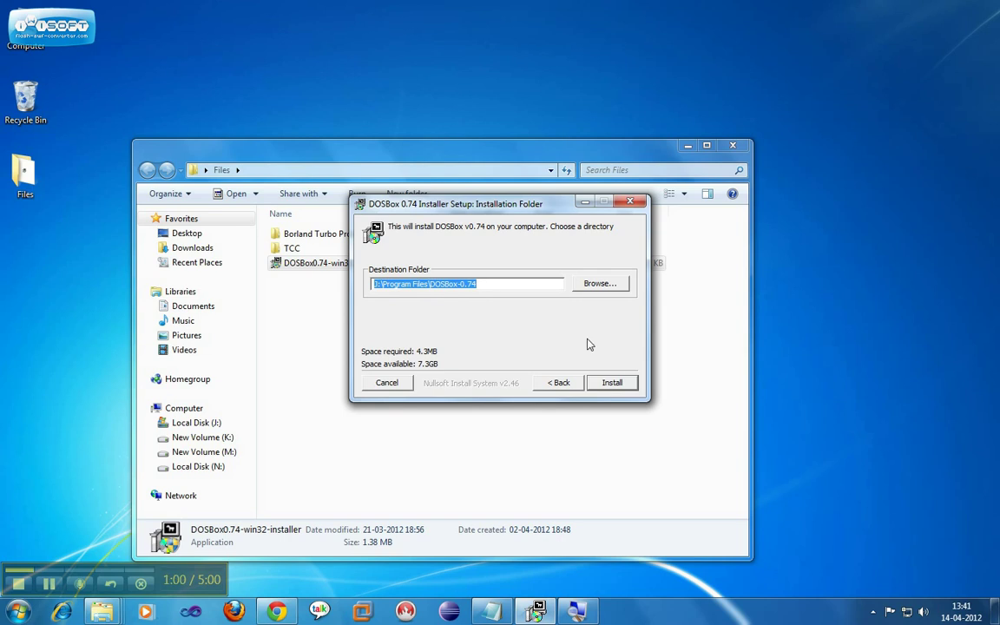
{"action": "left_click", "coordinate": [622, 387]}
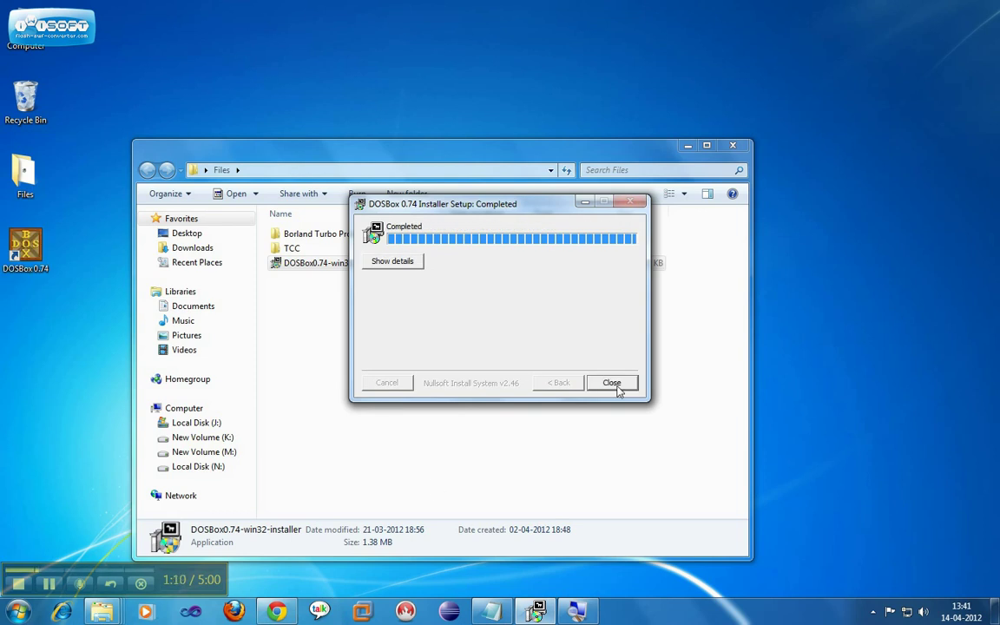
{"action": "left_click", "coordinate": [618, 387]}
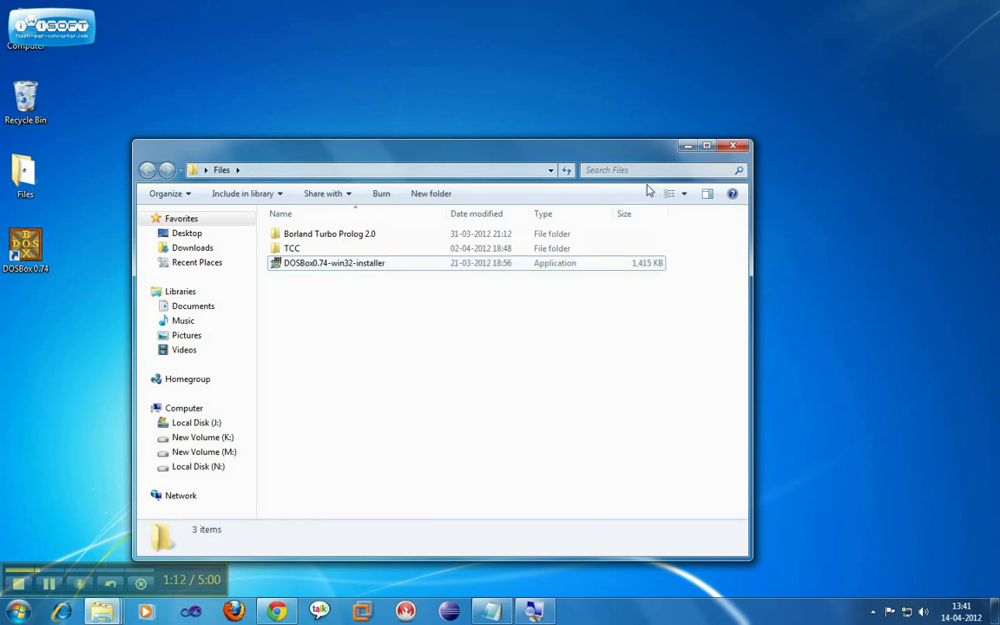
- Launch DOSBox 0.74 from its desktop shortcut so the Z:\> prompt appears
{"action": "left_click", "coordinate": [687, 148]}
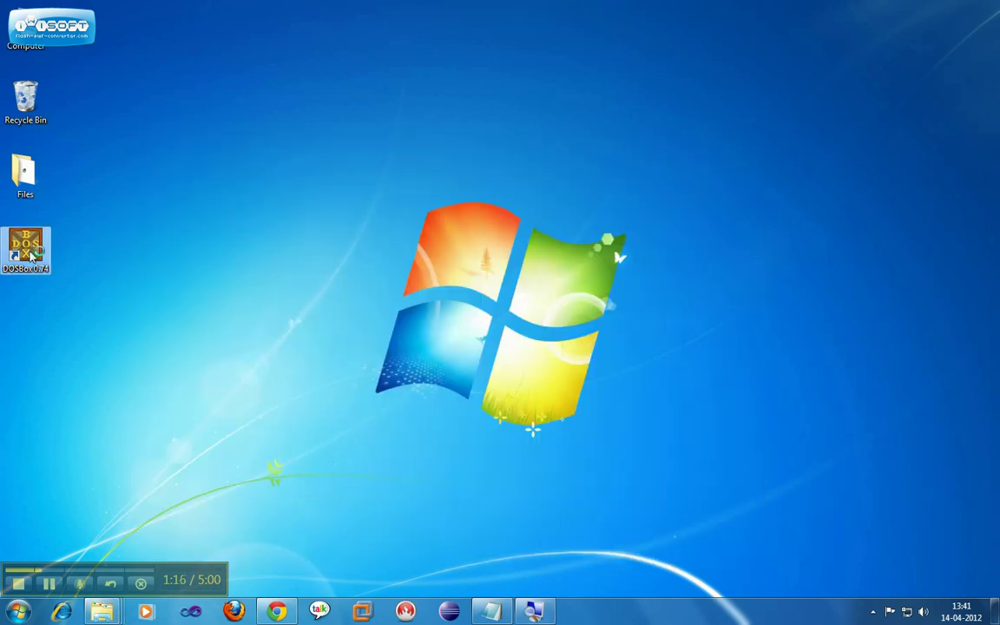
{"action": "double_click", "coordinate": [31, 254]}
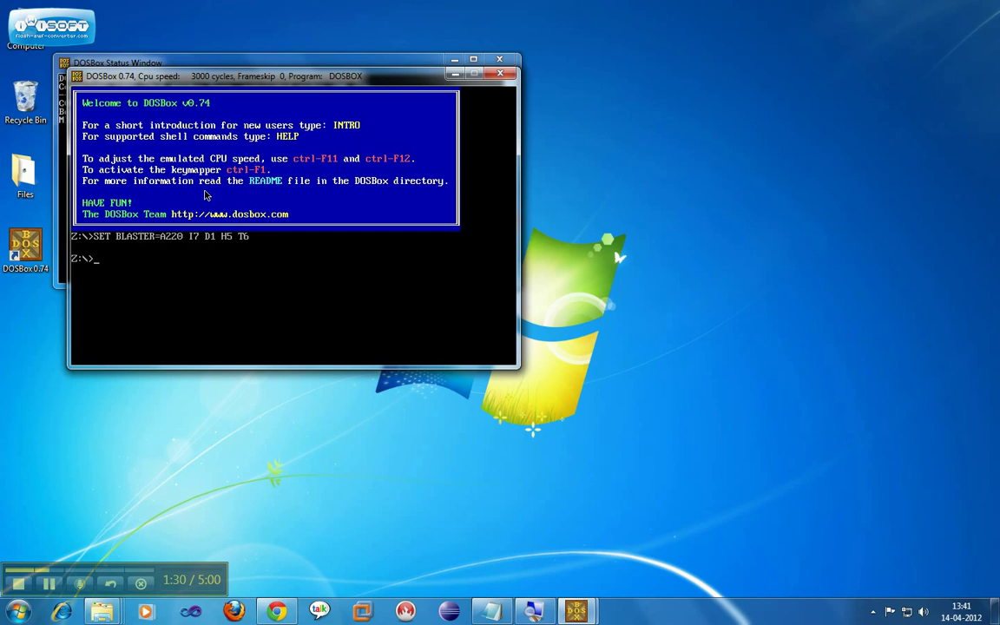
{"action": "key", "text": "super"}
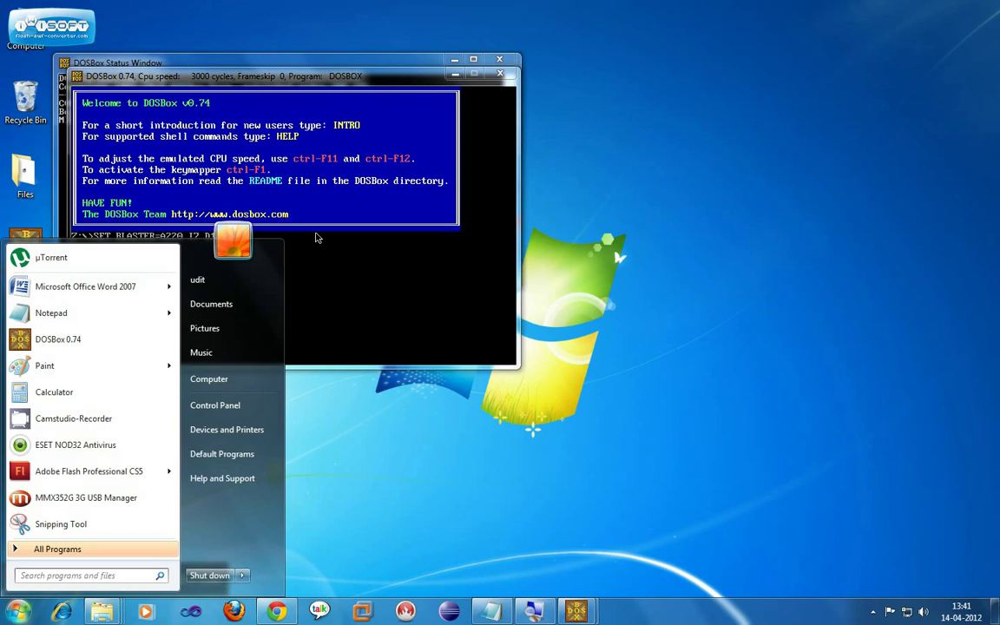
{"action": "key", "text": "super"}
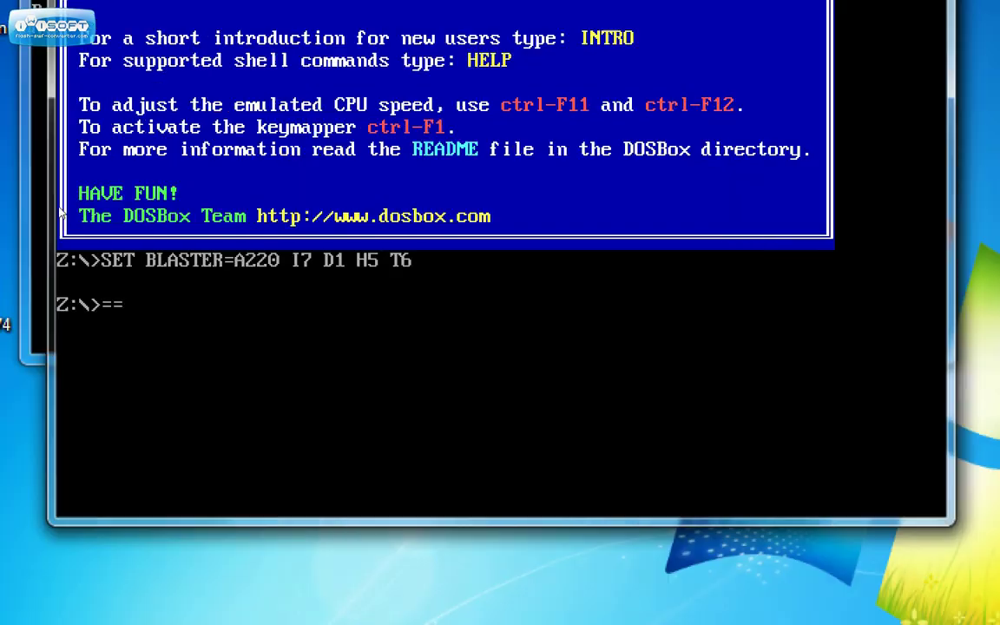
- Clear the Z:\> prompt and type 'mount c: J:\TCC' without running it
{"action": "key", "text": "BackSpace"}
{"action": "type", "text": "mount"}
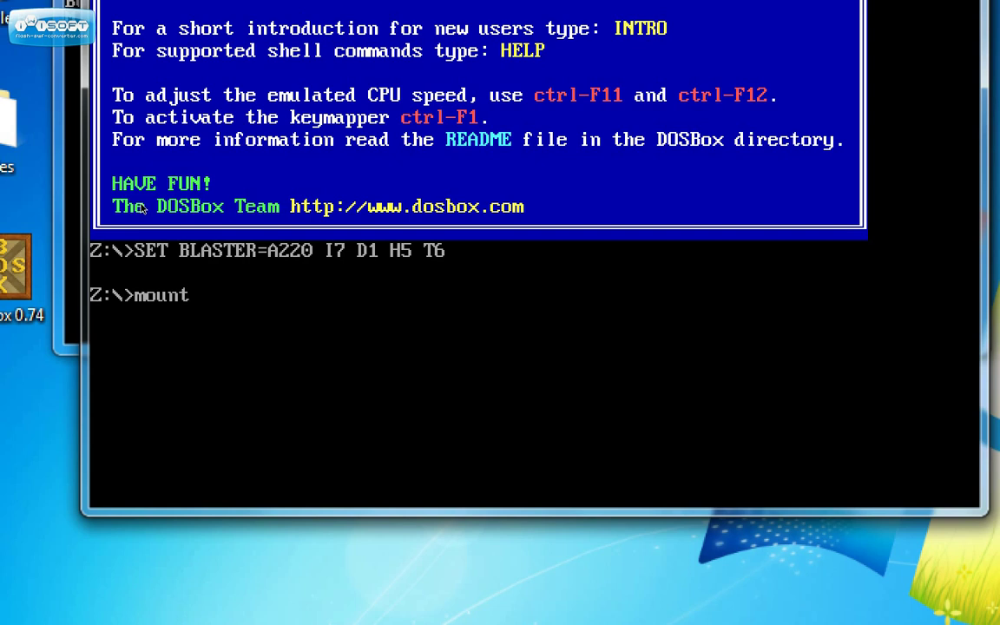
{"action": "type", "text": " c"}
{"action": "type", "text": ":"}
{"action": "type", "text": " J"}
{"action": "type", "text": ":\\"}
{"action": "type", "text": "T"}
{"action": "type", "text": "CC"}
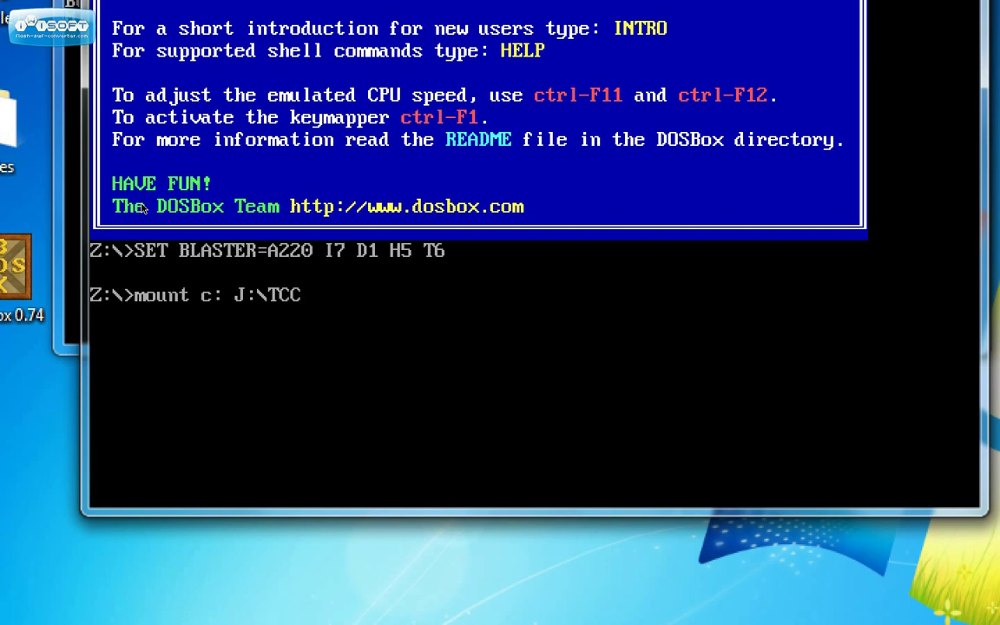
- Open Local Disk (J:) in Explorer to verify the TCC folder name and path
{"action": "key", "text": "super+e"}
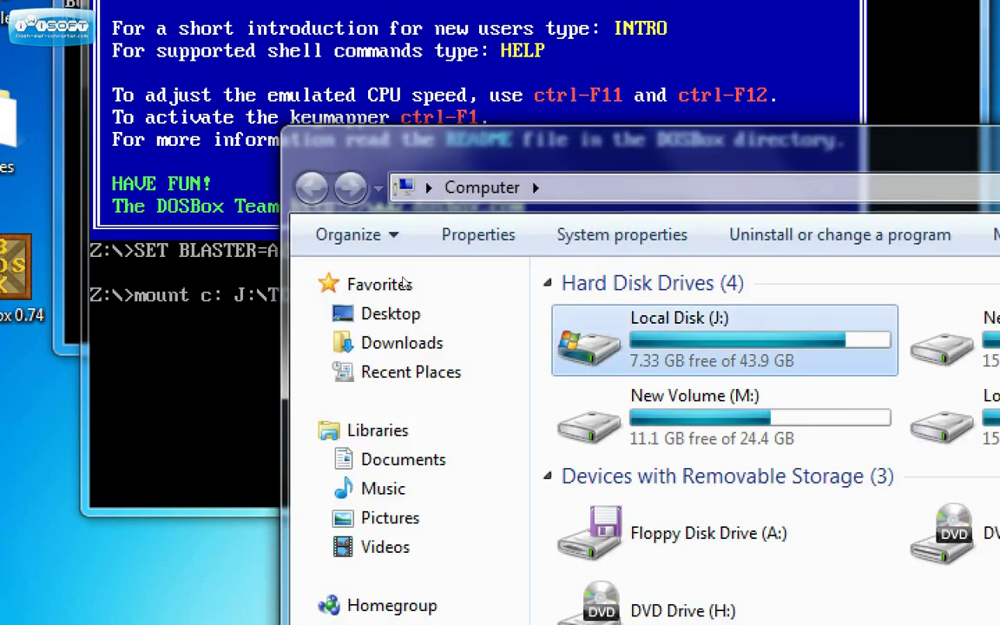
{"action": "key", "text": "Return"}
{"action": "key", "text": "t"}
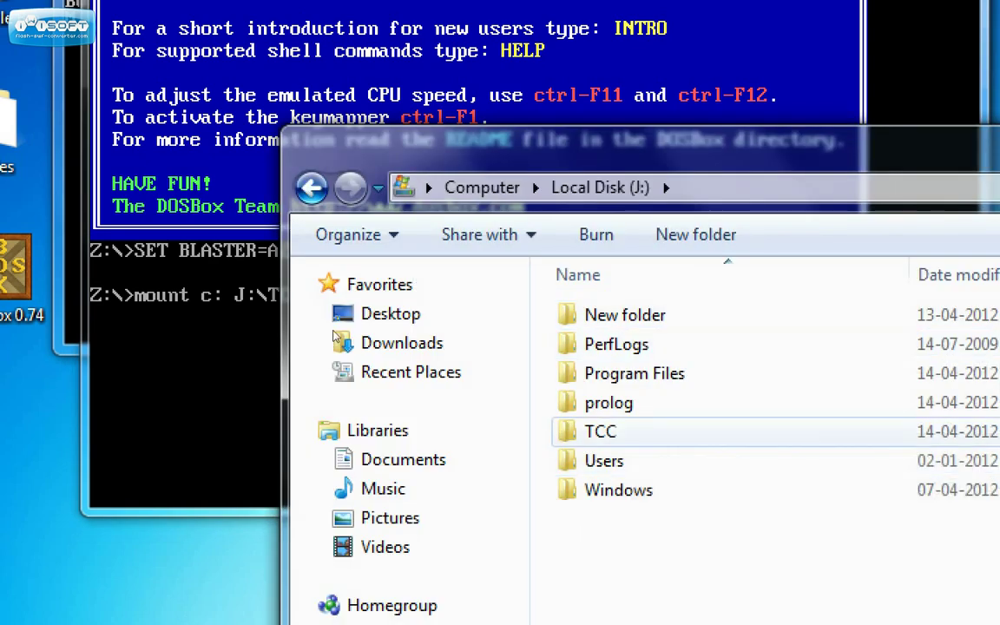
{"action": "left_click", "coordinate": [166, 265]}
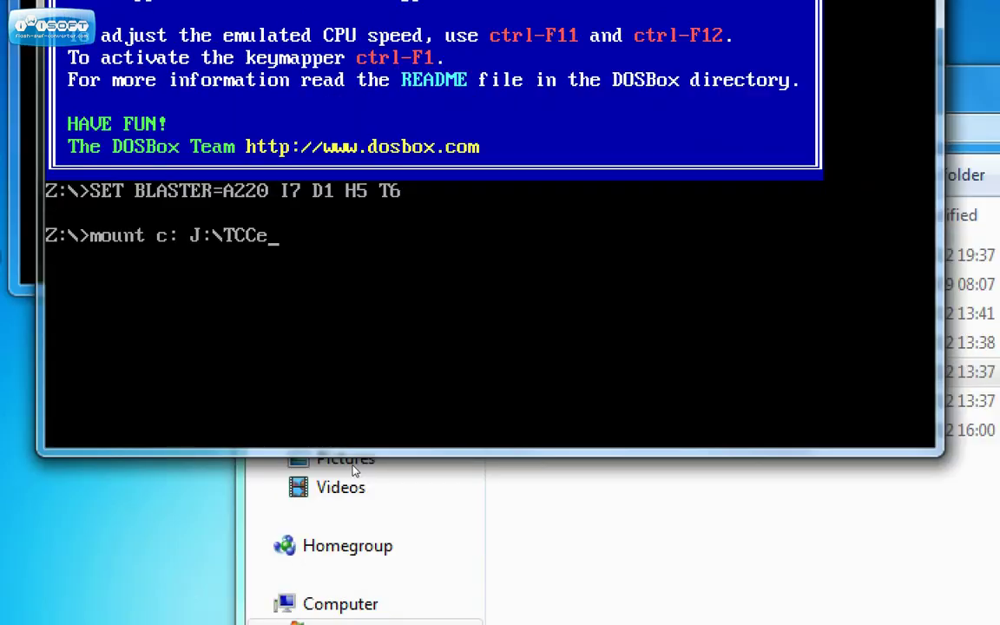
{"action": "left_click", "coordinate": [354, 470]}
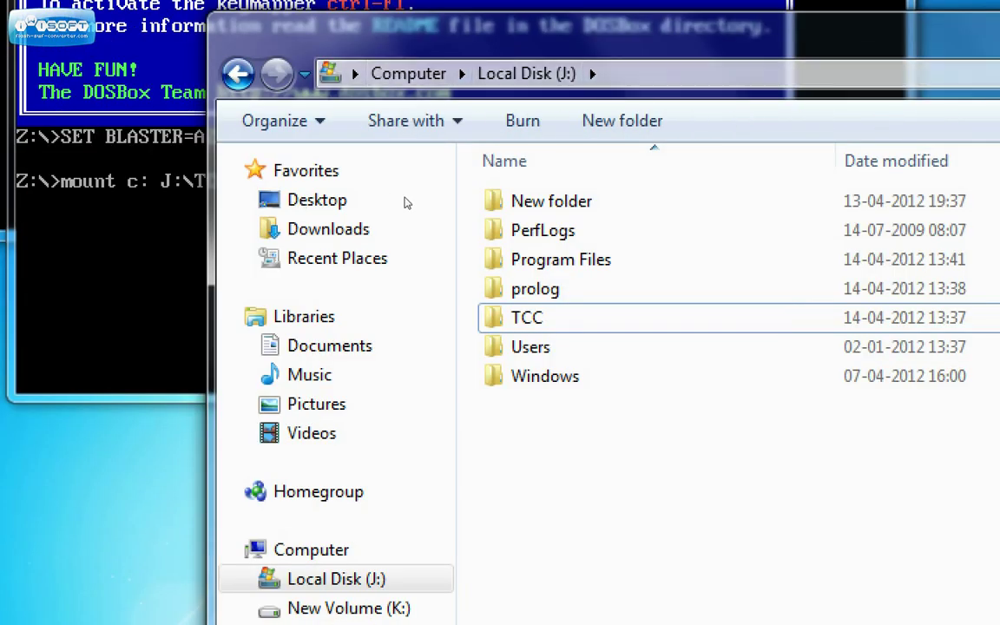
{"action": "key", "text": "alt+d"}
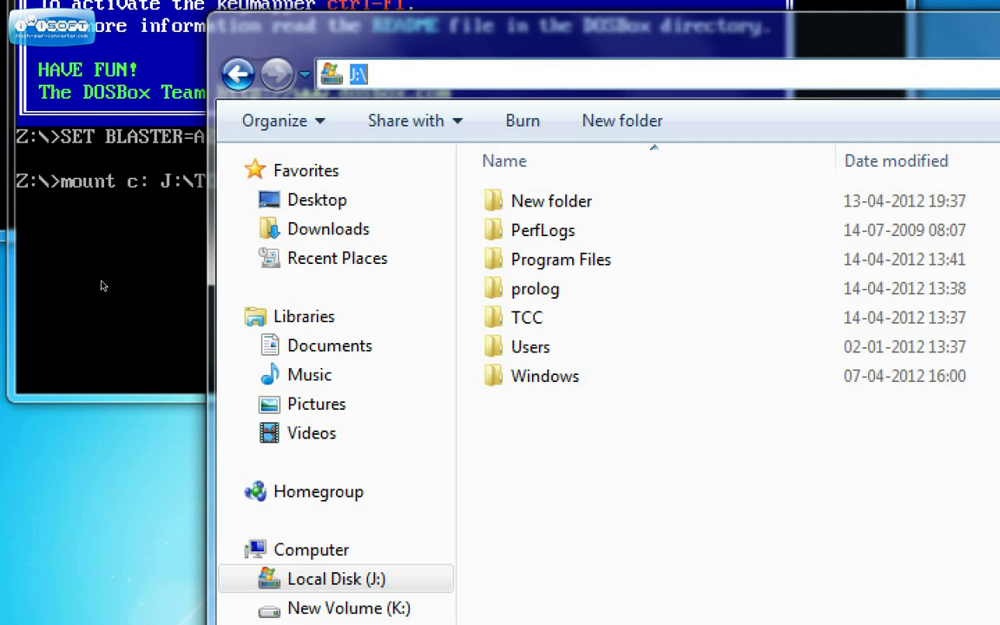
- Delete the stray 'e' after TCC in the DOSBox mount command
{"action": "left_click", "coordinate": [101, 286]}
{"action": "key", "text": "Left"}
{"action": "key", "text": "Delete"}
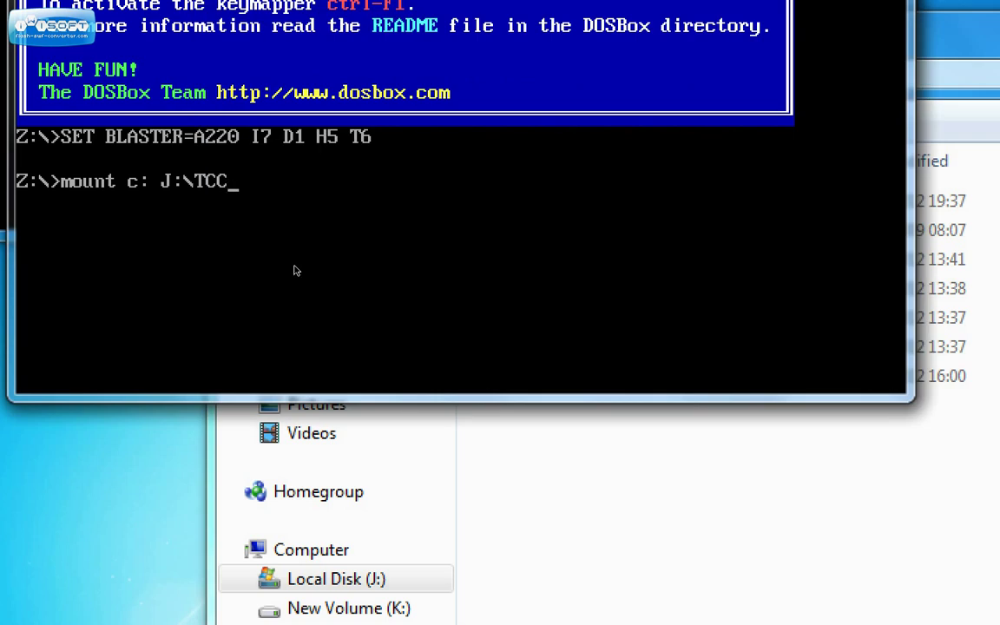
- Run the mount for drive C, switch to C:, and enter the TC.exe command
{"action": "key", "text": "Return"}
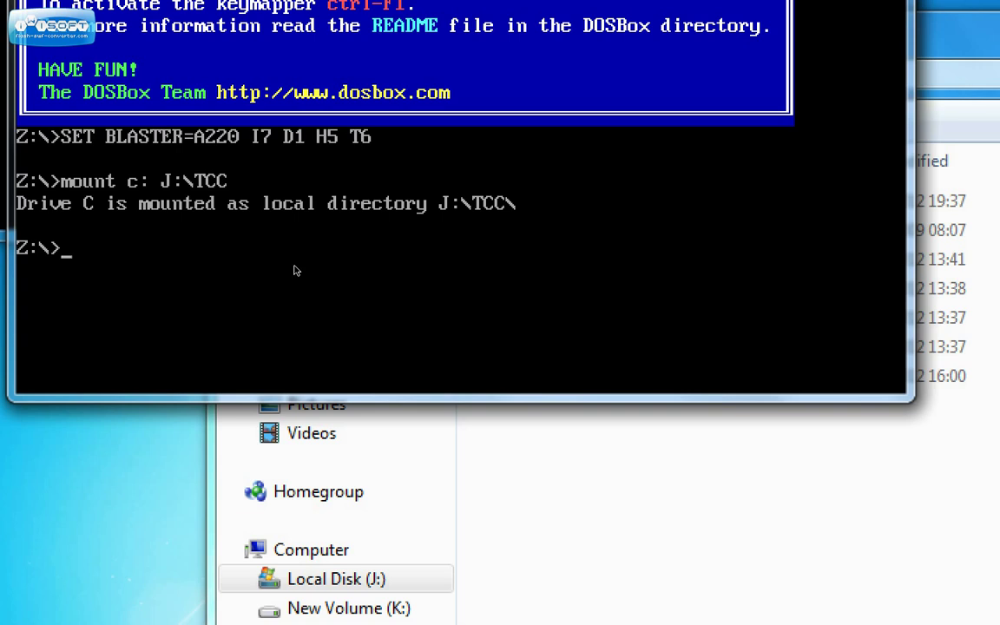
{"action": "type", "text": "c:"}
{"action": "key", "text": "Return"}
{"action": "type", "text": "T"}
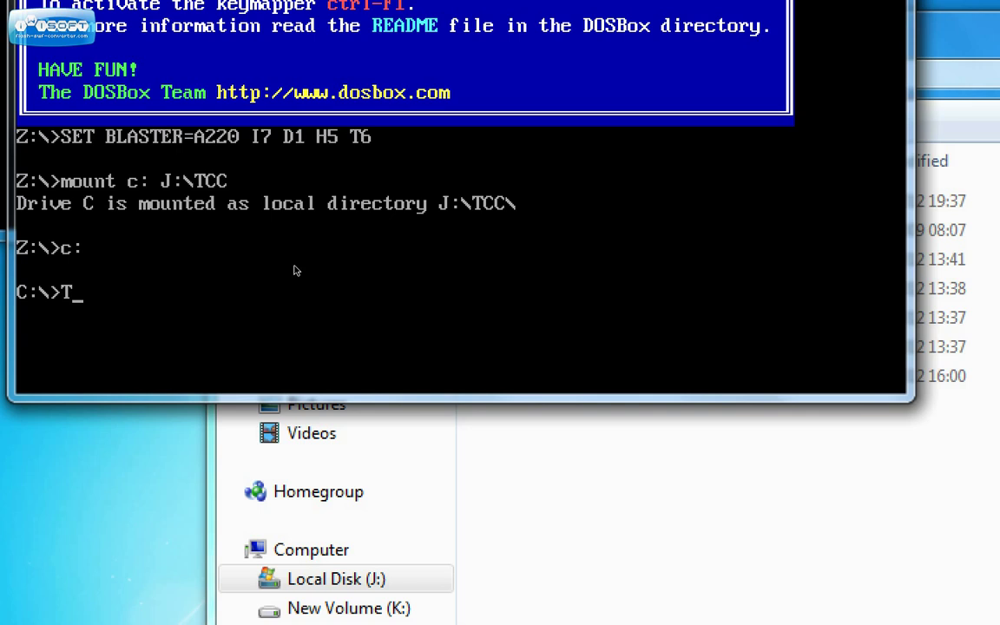
{"action": "type", "text": "c"}
{"action": "key", "text": "BackSpace"}
{"action": "type", "text": "C.exe"}
- Start Turbo C++ with TC.exe, then exit it with Alt+X back to C:\>
{"action": "key", "text": "Return"}
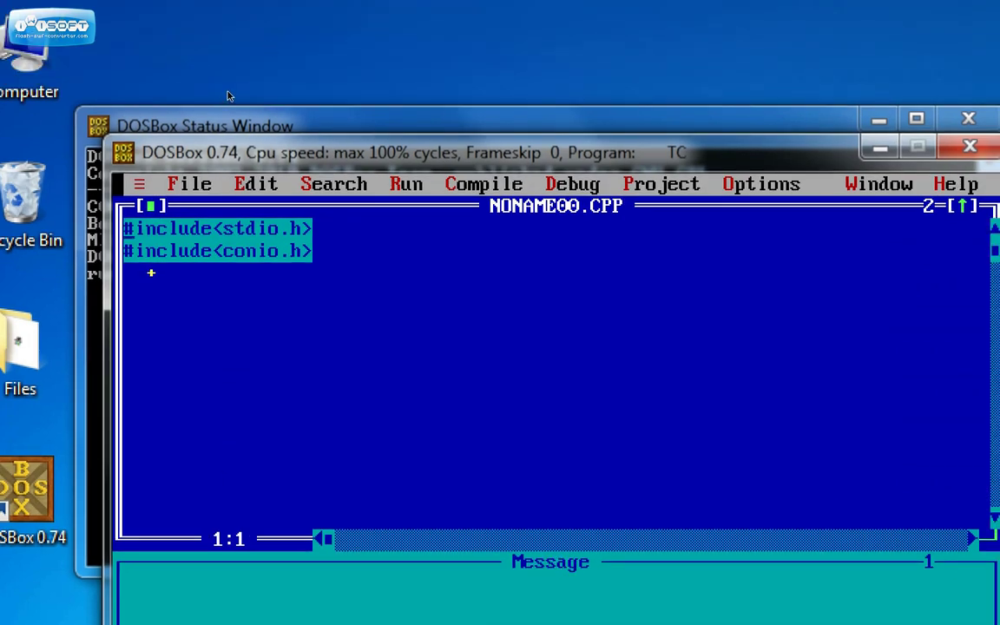
{"action": "key", "text": "alt+x"}
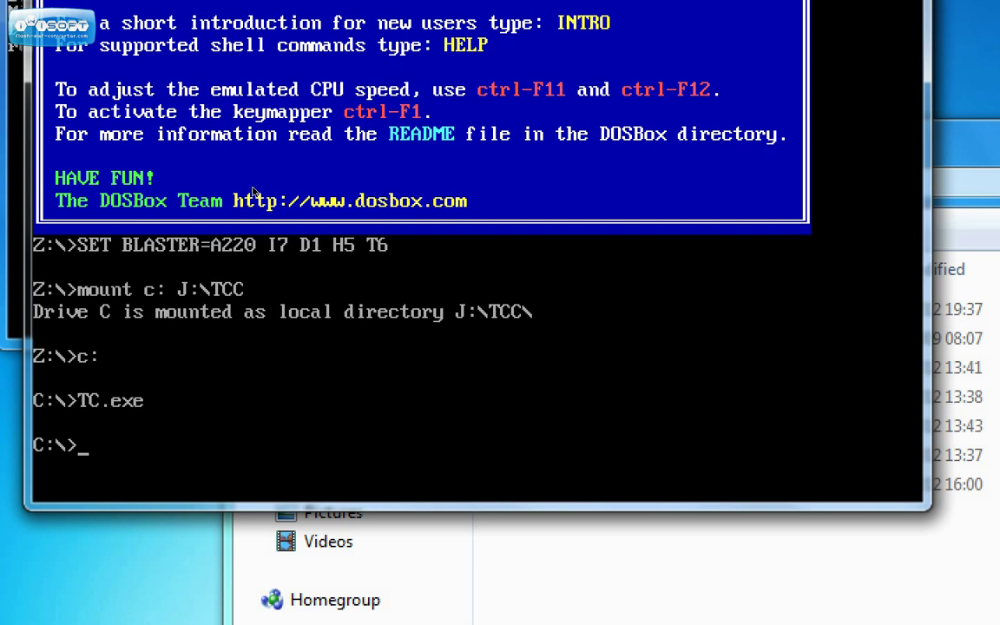
- Type 'mount d: J:\prolog' at the C:\> prompt without executing it
{"action": "type", "text": "m"}
{"action": "type", "text": "ount "}
{"action": "type", "text": "d"}
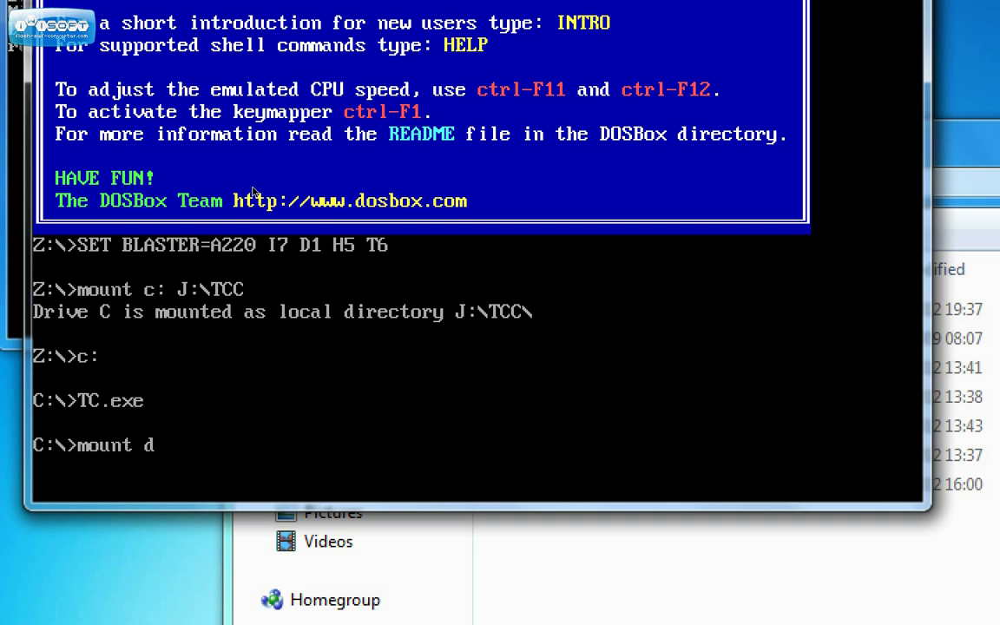
{"action": "type", "text": ":"}
{"action": "type", "text": " J:\\"}
{"action": "type", "text": "prolo"}
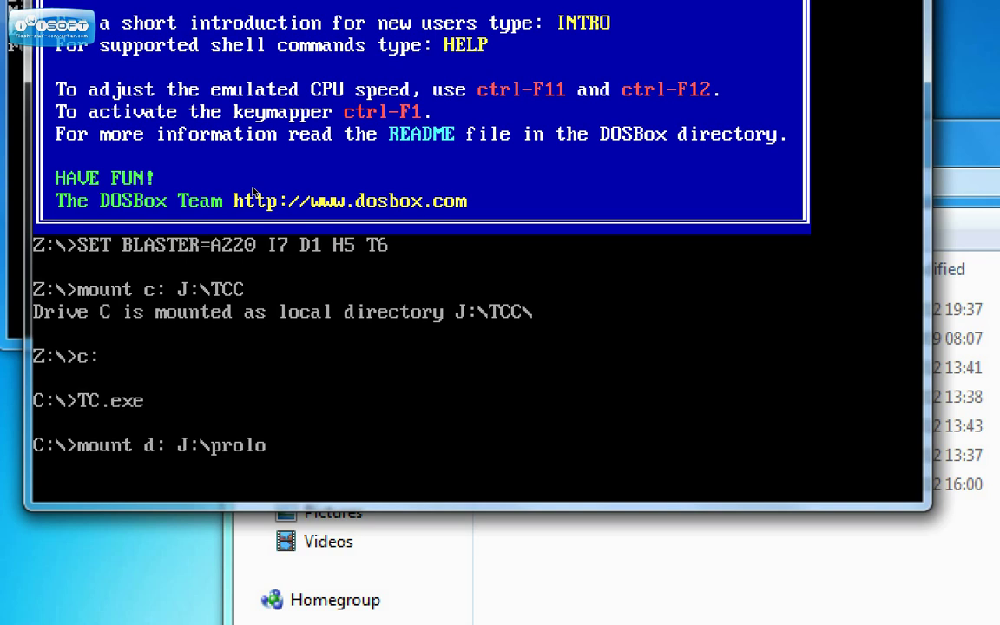
{"action": "type", "text": "g"}
- Check the prolog folder on Local Disk (J:) in Explorer, then return to DOSBox
{"action": "key", "text": "alt+Tab"}
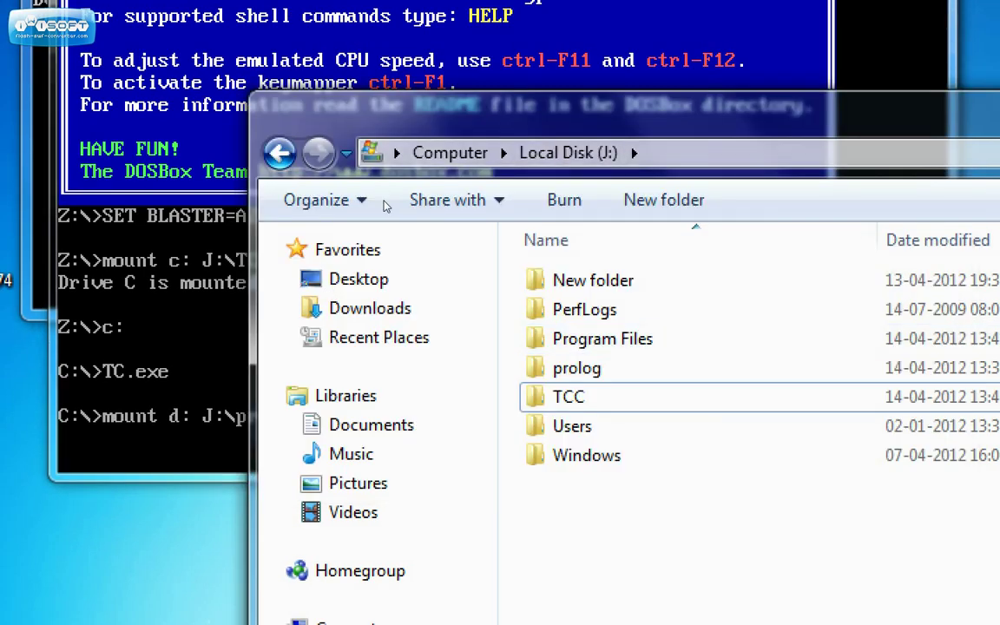
{"action": "key", "text": "alt+d"}
{"action": "key", "text": "Down"}
{"action": "key", "text": "Down"}
{"action": "key", "text": "Down"}
{"action": "key", "text": "Tab"}
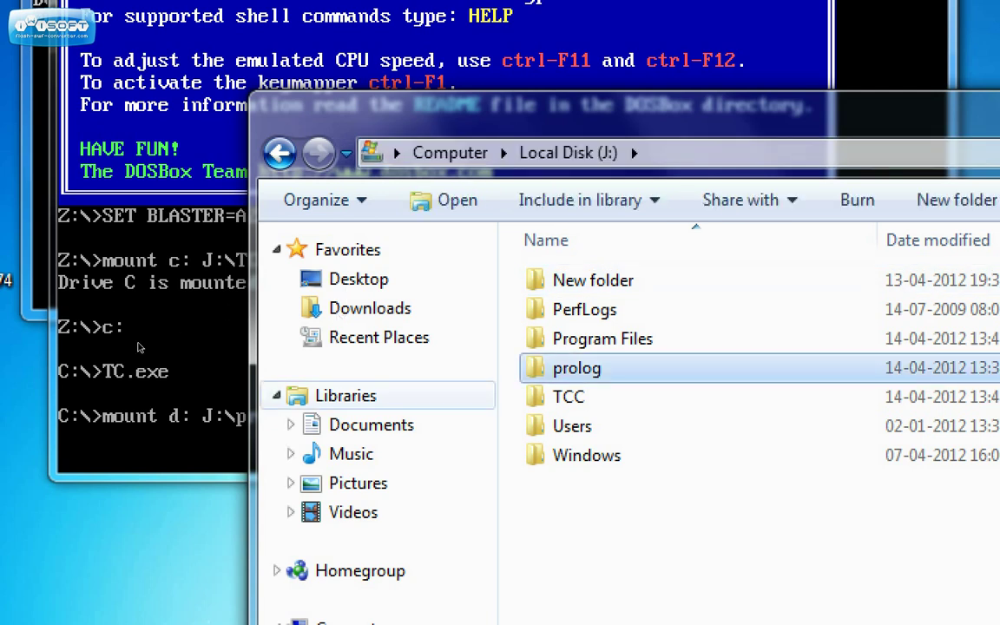
{"action": "left_click", "coordinate": [116, 306]}
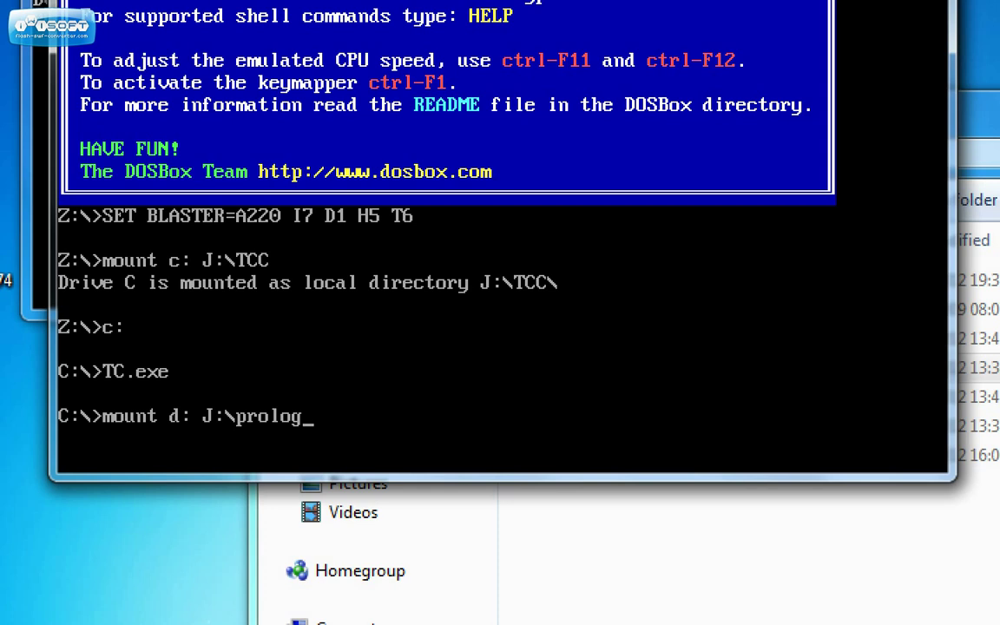
- Mount J:\prolog as drive D, switch to D:, and run prolog.exe for Turbo Prolog 2.0
{"action": "key", "text": "Return"}
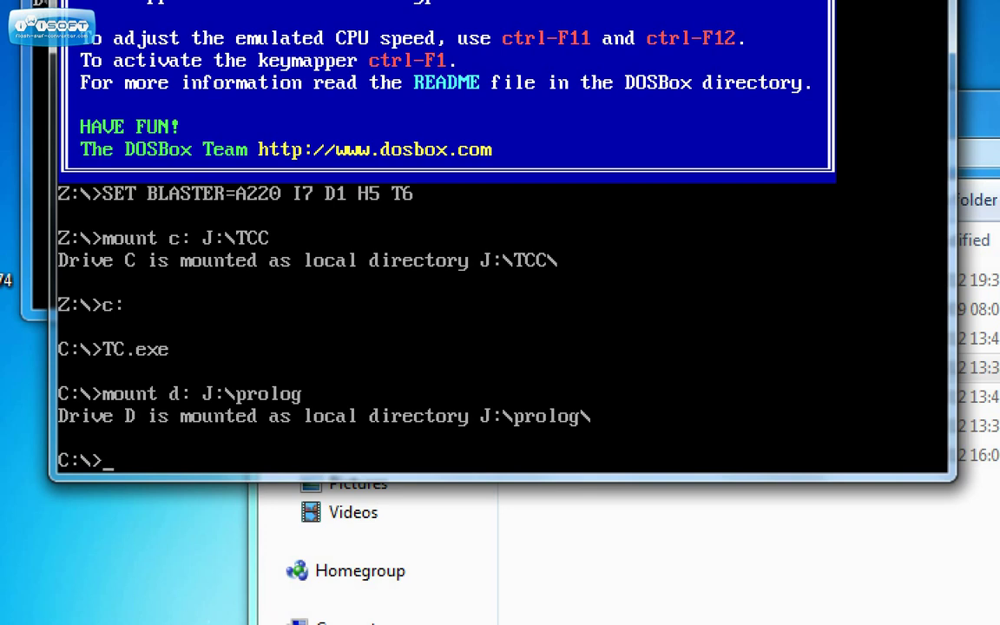
{"action": "type", "text": "d"}
{"action": "type", "text": ":"}
{"action": "key", "text": "Return"}
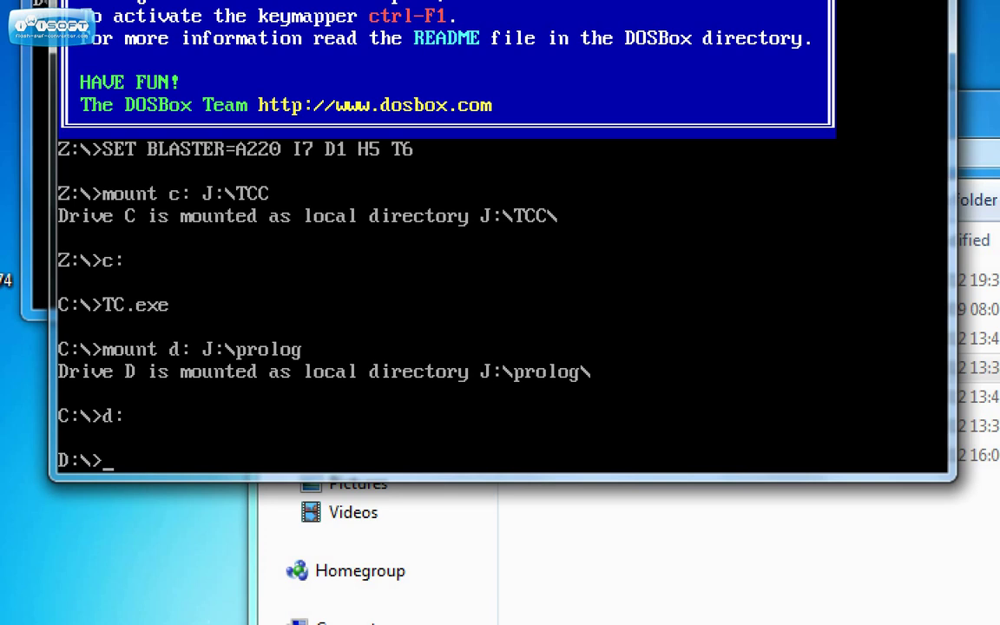
{"action": "type", "text": "prolo"}
{"action": "type", "text": "g"}
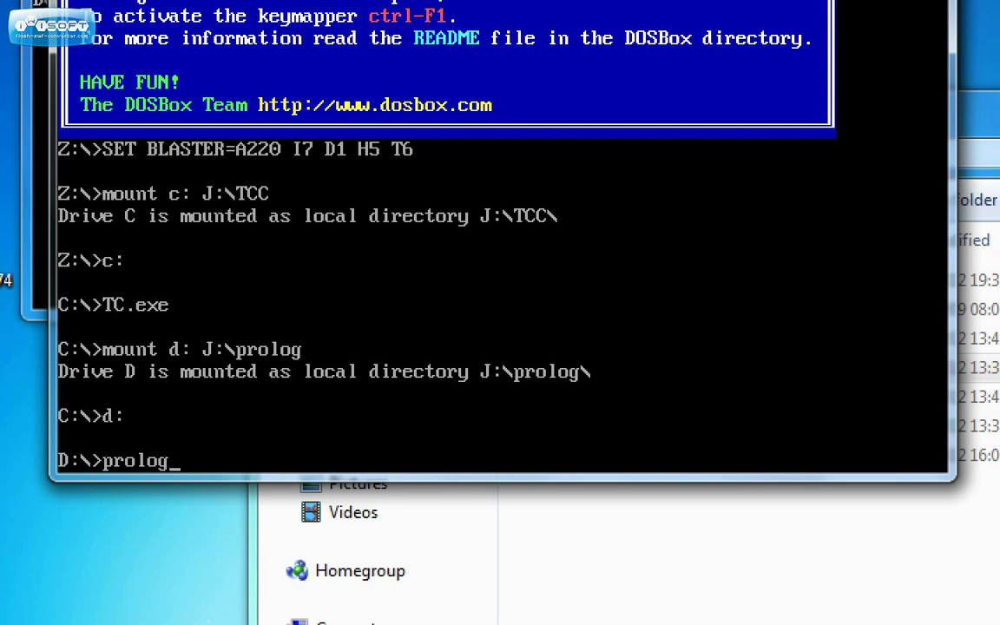
{"action": "type", "text": ".ex"}
{"action": "type", "text": "e"}
{"action": "key", "text": "Return"}
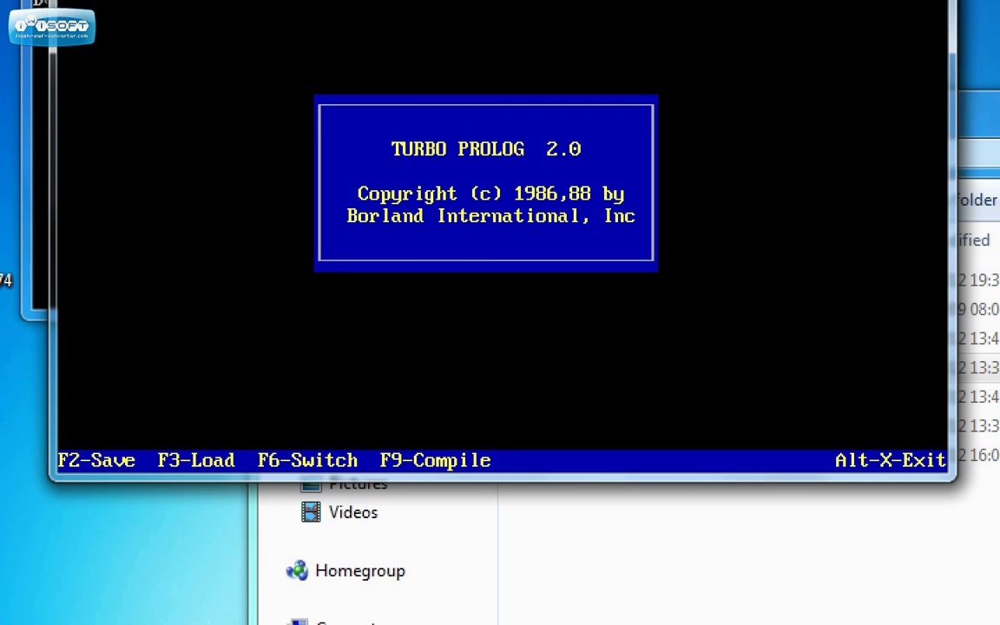
- Dismiss the Turbo Prolog 2.0 copyright splash screen with the space bar
{"action": "key", "text": "space"}
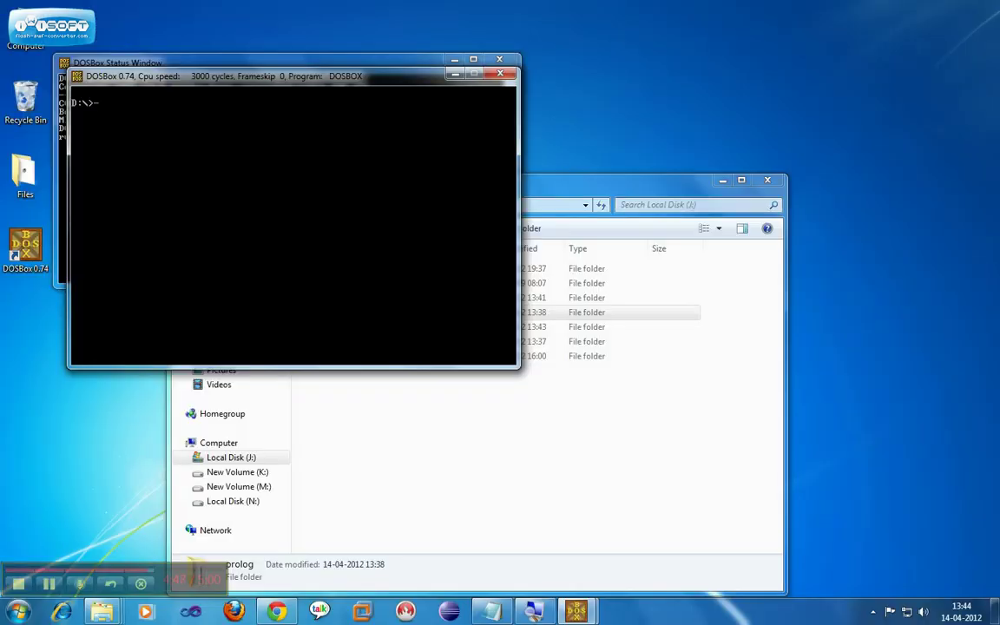
- Clear the stray character at the D:\> prompt and run exit to close DOSBox
{"action": "key", "text": "BackSpace"}
{"action": "type", "text": "exit"}
{"action": "key", "text": "Return"}
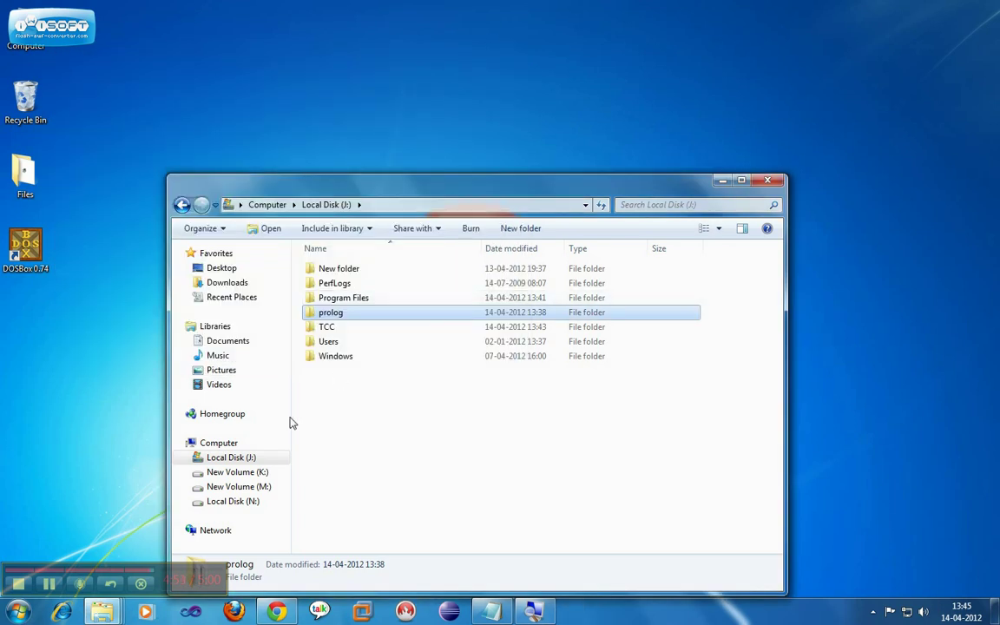